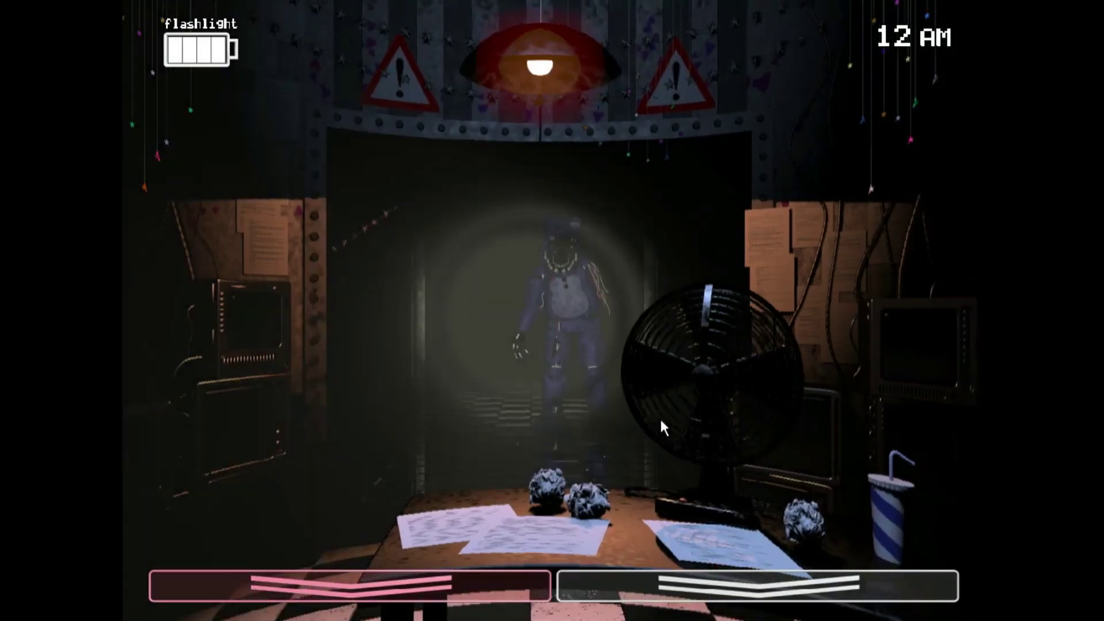
Step: Turn off the flashlight and check the Party Room 1 and Parts/Service cameras
key("ctrl")
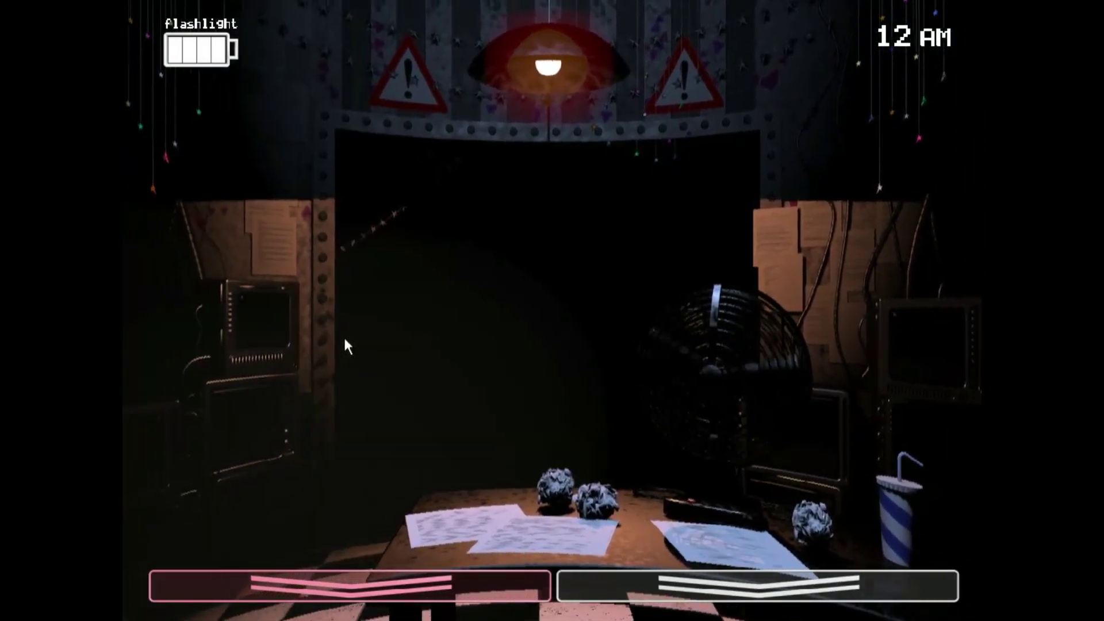
left_click(757, 585)
left_click(625, 458)
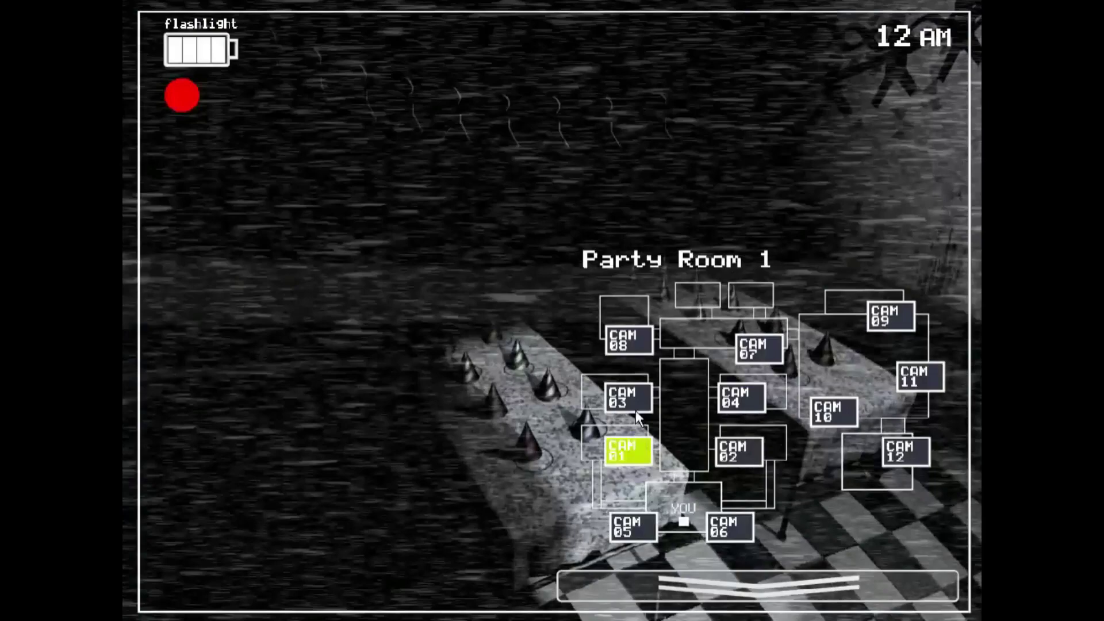
left_click(627, 341)
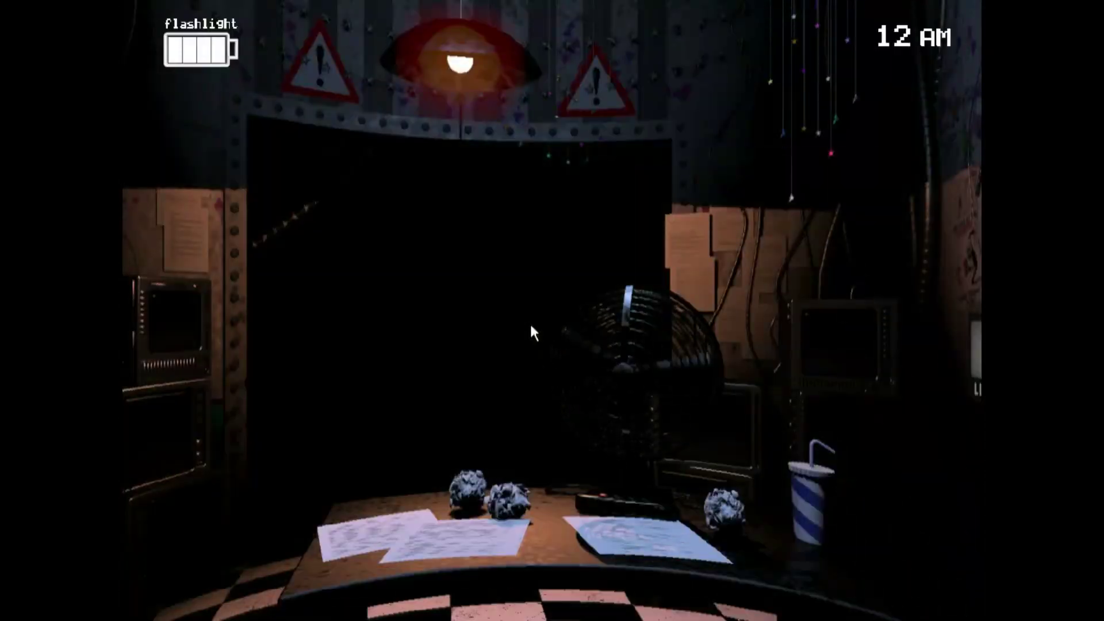
Step: Flash the hallway light at Withered Bonnie, then leave the hallway dark
key("ctrl")
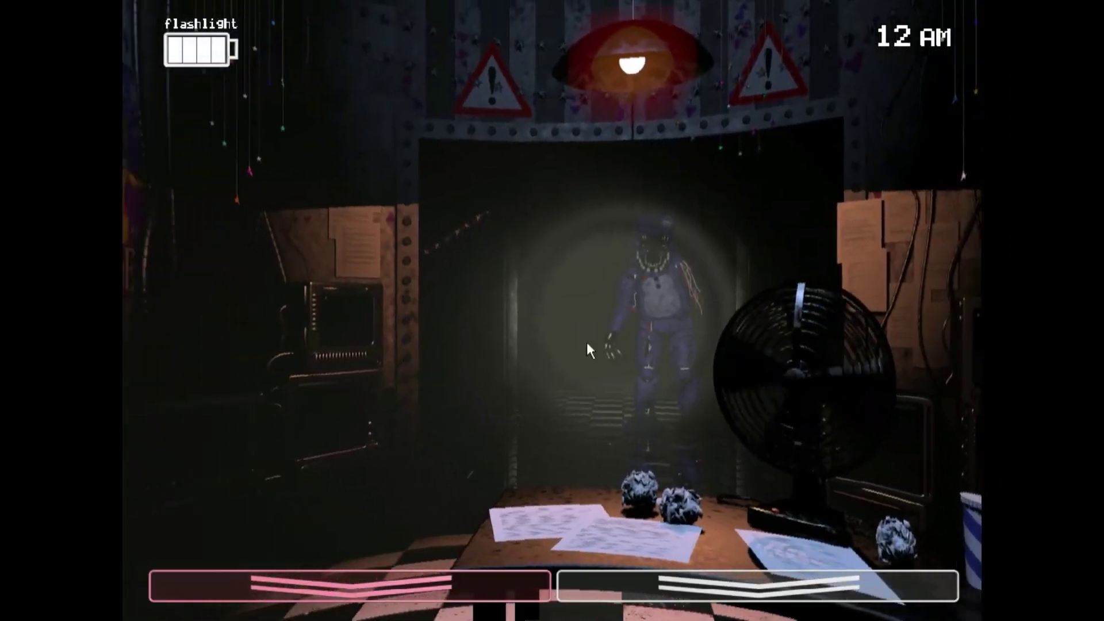
key("ctrl")
key("ctrl")
key("ctrl")
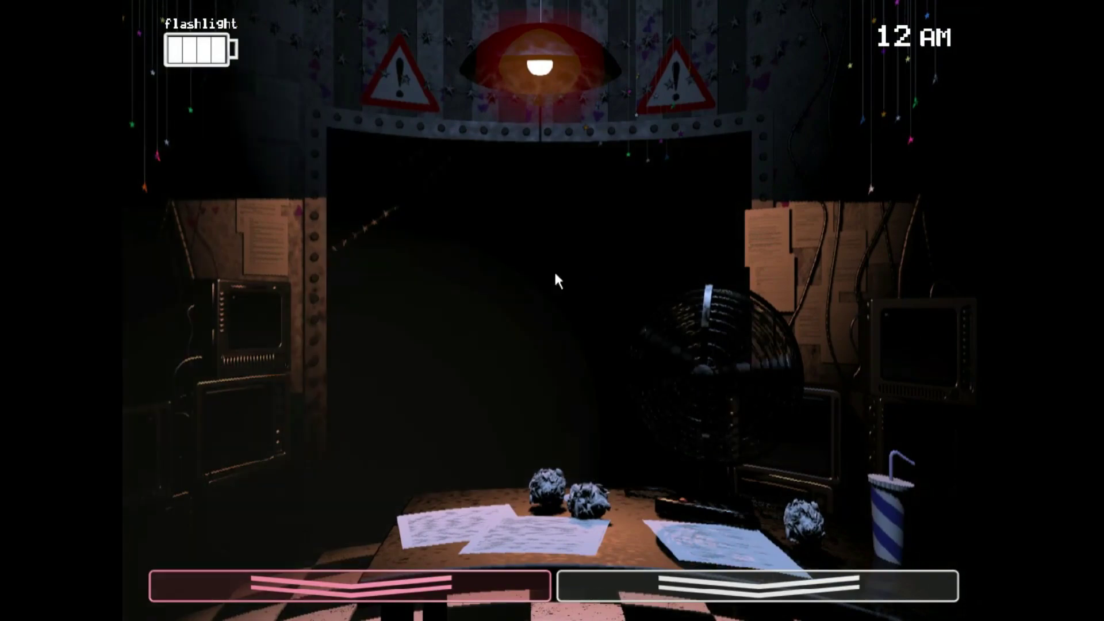
key("ctrl")
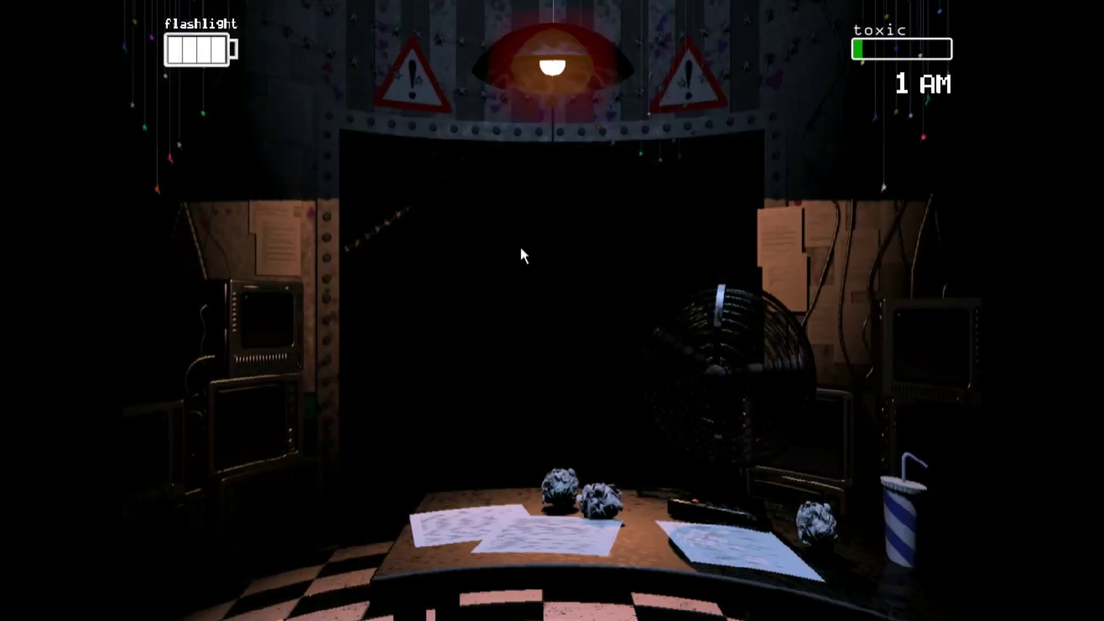
Step: Light the hallway, raise the monitor, and wear the Freddy mask as Withered Bonnie arrives
key("ctrl")
left_click(758, 586)
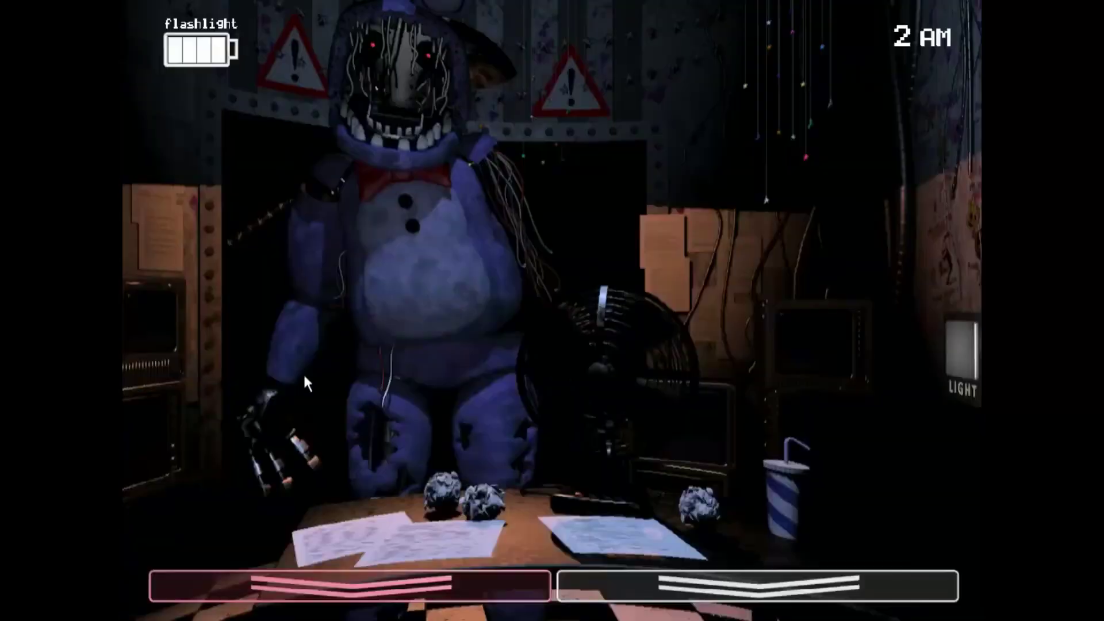
left_click(349, 585)
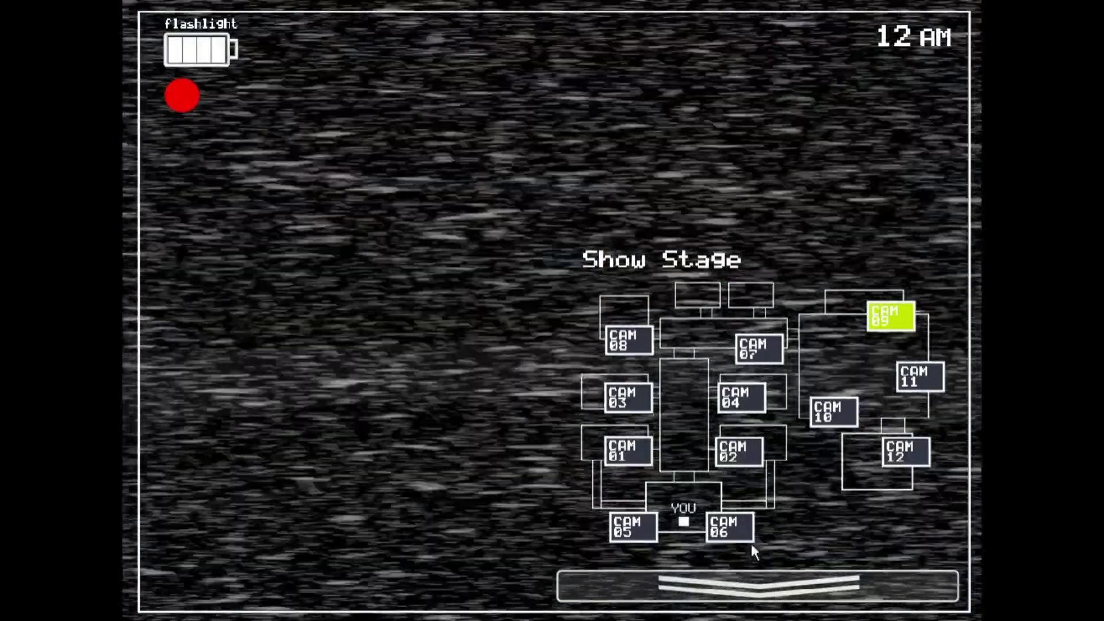
Step: Check the Right Air Vent, Party Room 2 and Prize Corner cameras
left_click(743, 528)
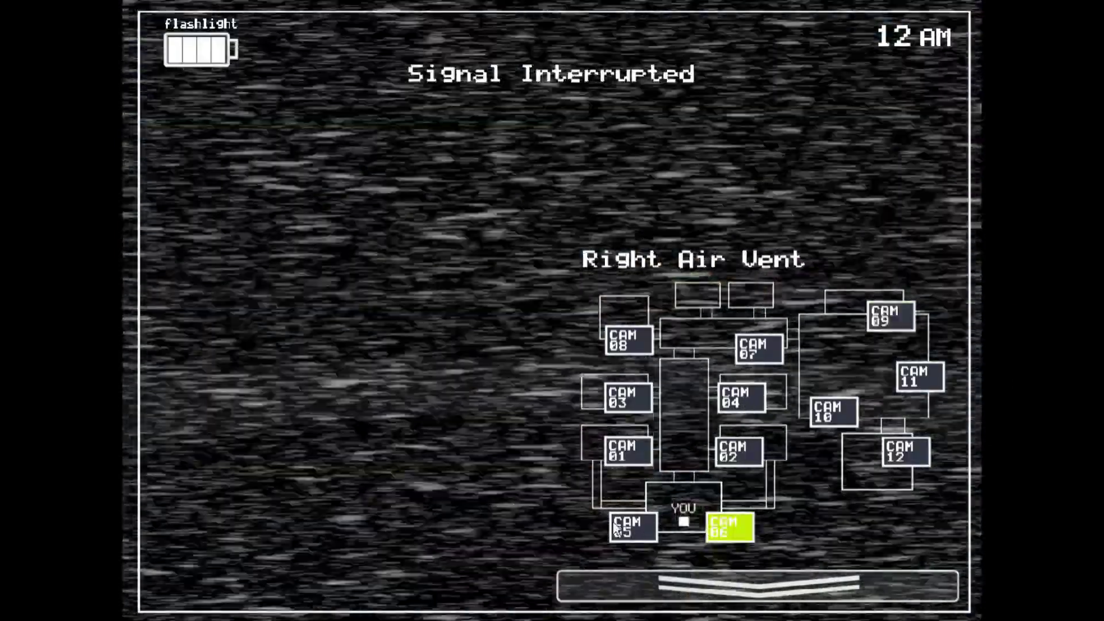
left_click(741, 397)
left_click(919, 376)
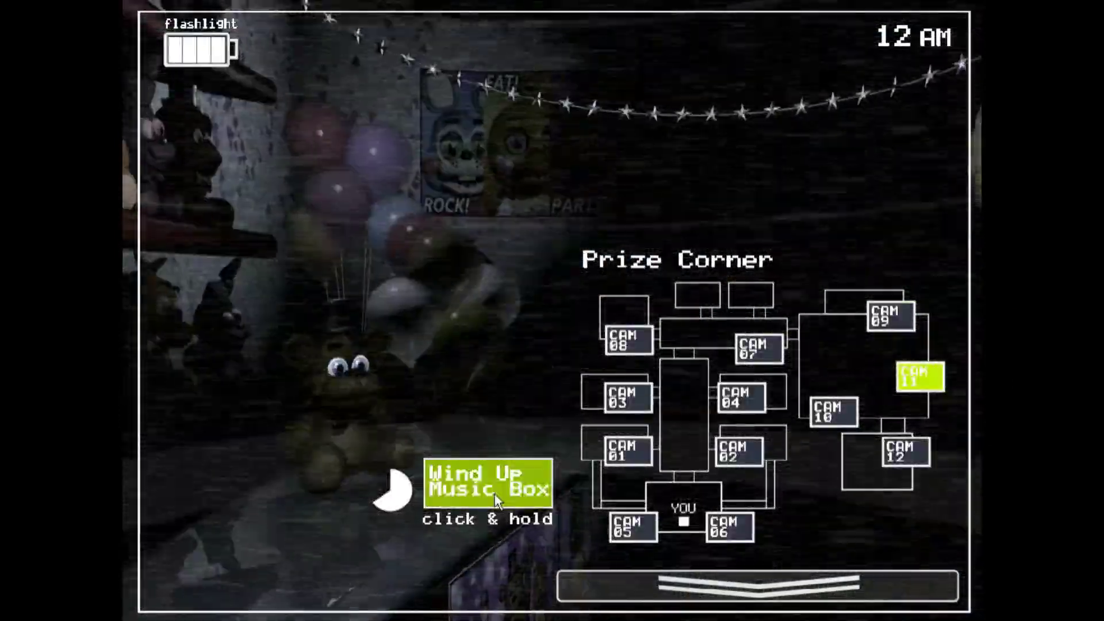
Step: Wind the Prize Corner music box, return to the office and remove the Freddy mask
left_click_drag(493, 493, 524, 496)
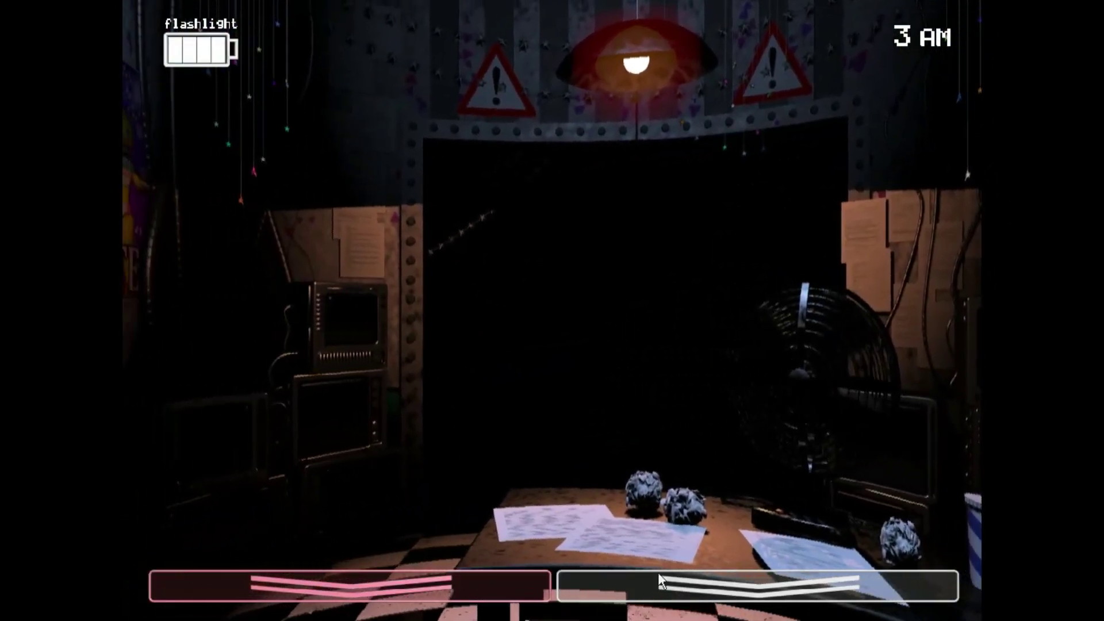
left_click(659, 572)
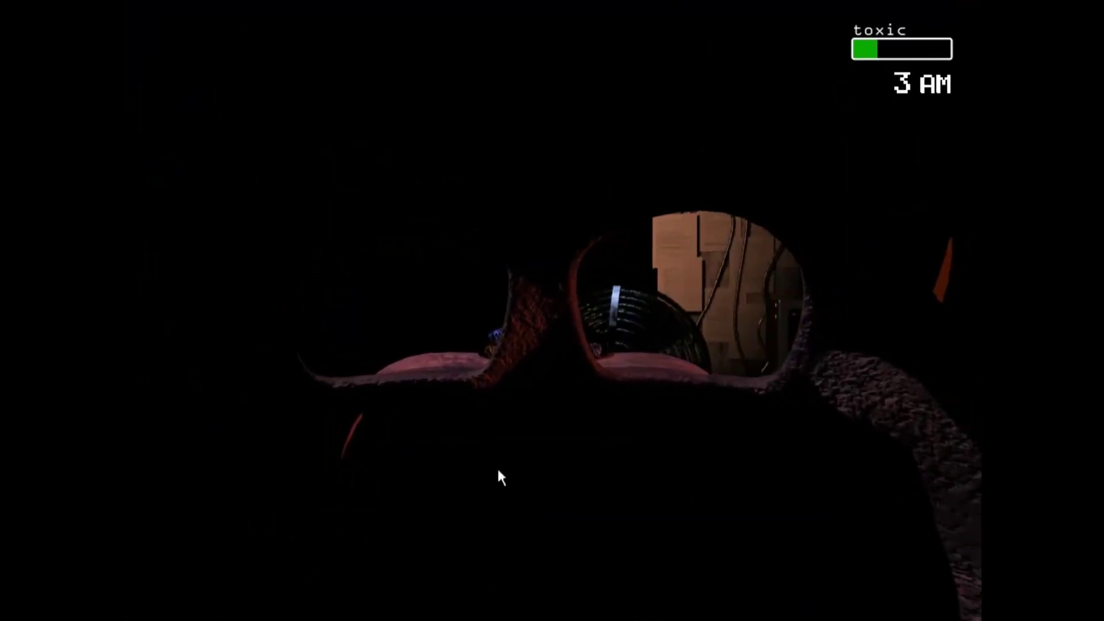
left_click(350, 585)
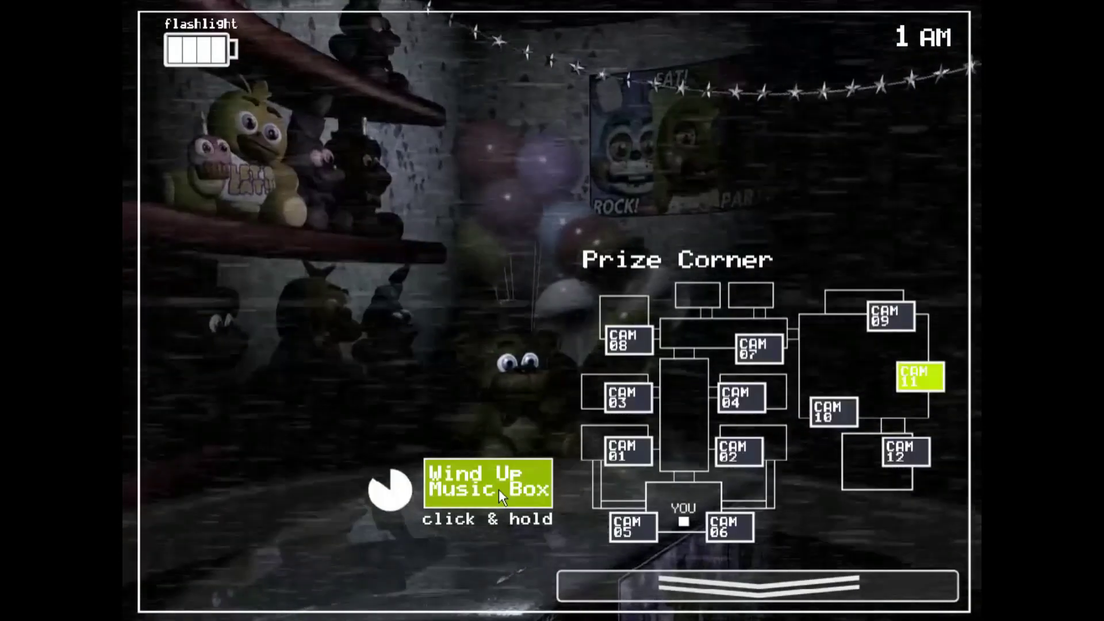
Step: Flash the hallway for Withered Freddy, light the right vent for Mangle, then remove the mask
key("ctrl")
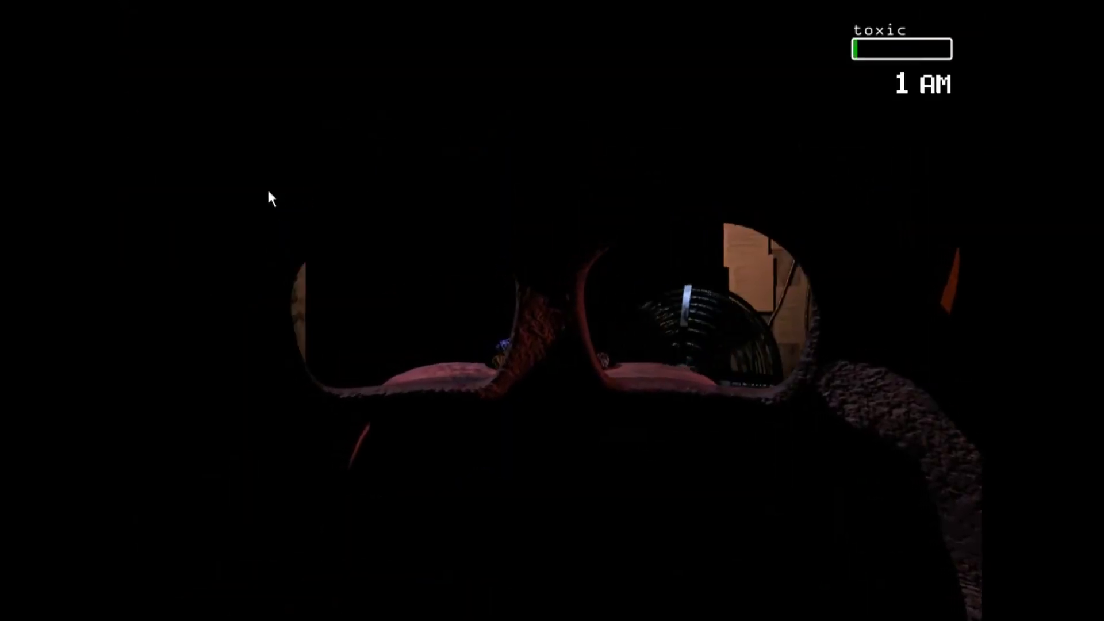
mouse_move(350, 586)
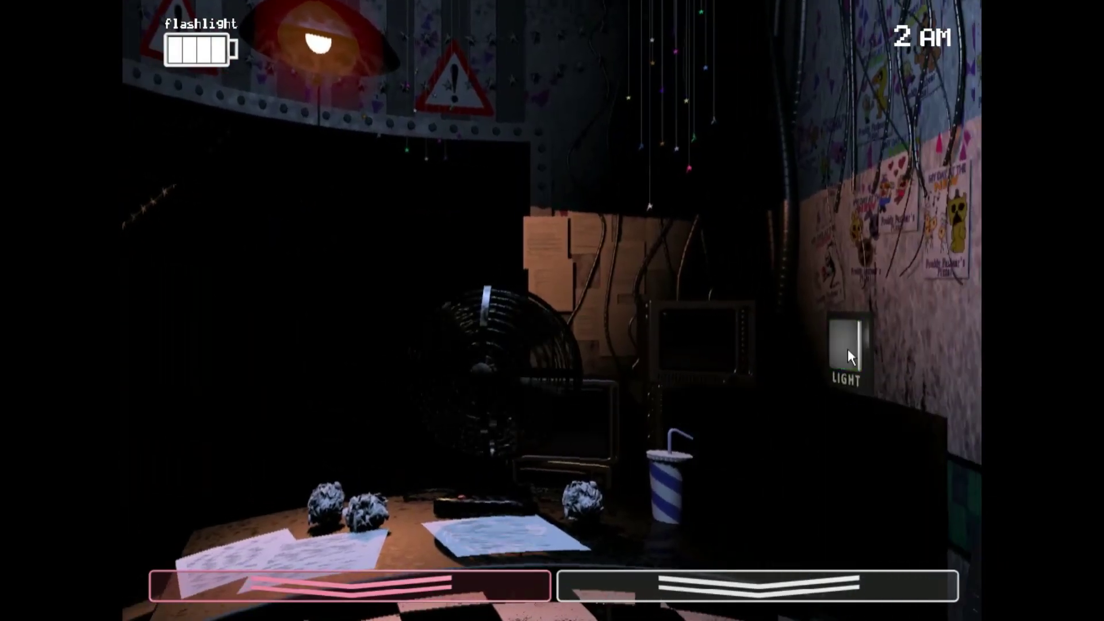
left_click(848, 348)
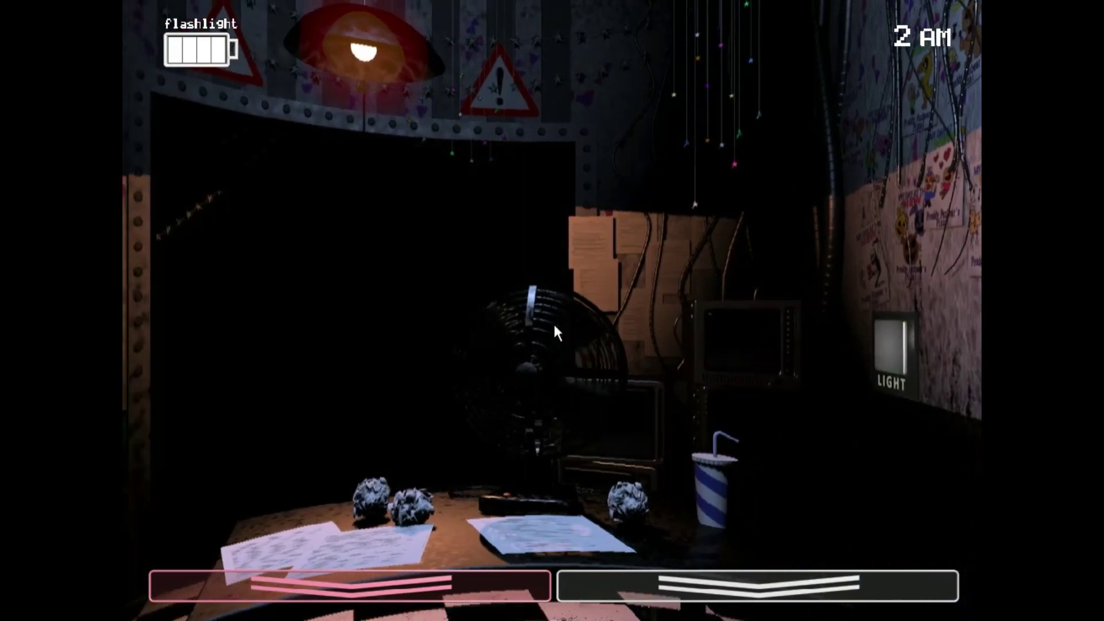
key("ctrl")
left_click(845, 353)
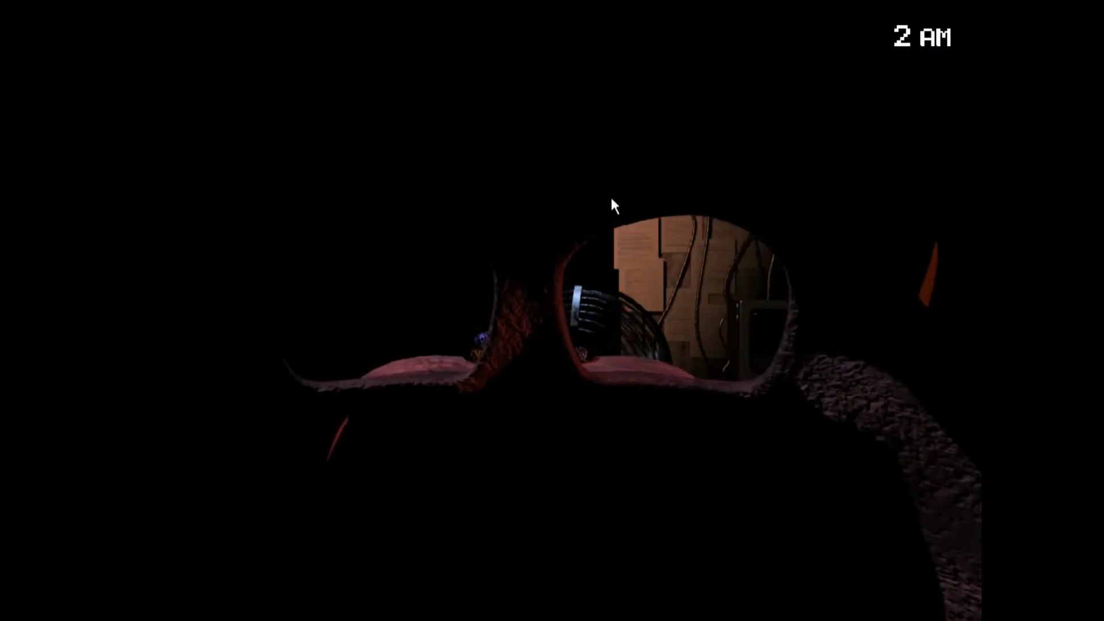
key("ctrl")
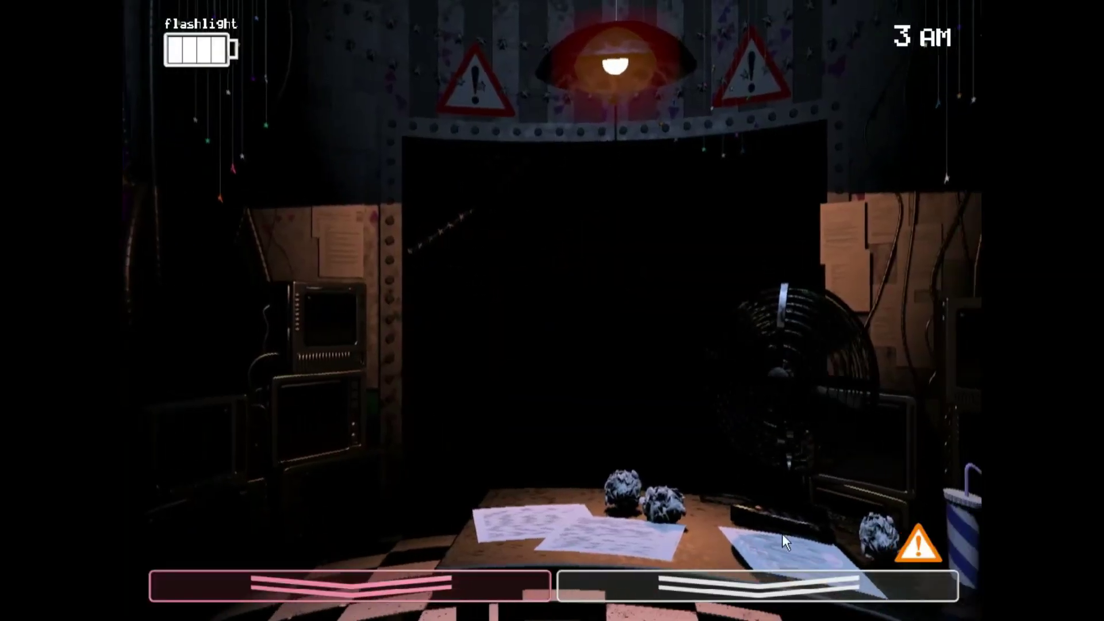
Step: Wind the Prize Corner music box, flash Withered Freddy in the hallway, mask up, and exit the cameras
left_click(757, 584)
left_click_drag(495, 501, 495, 501)
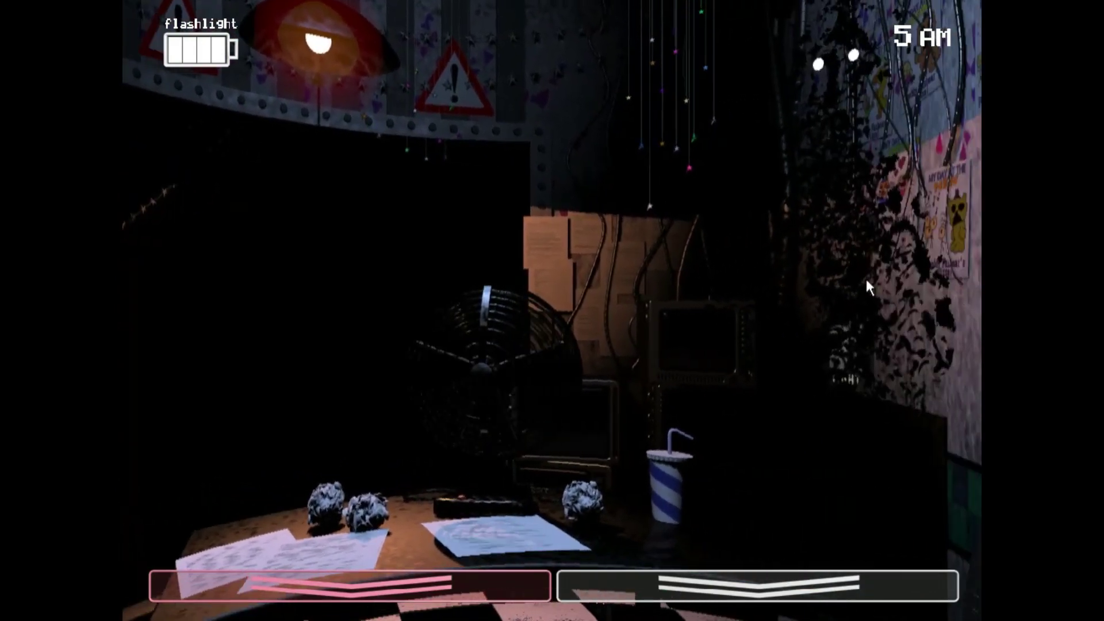
key("ctrl")
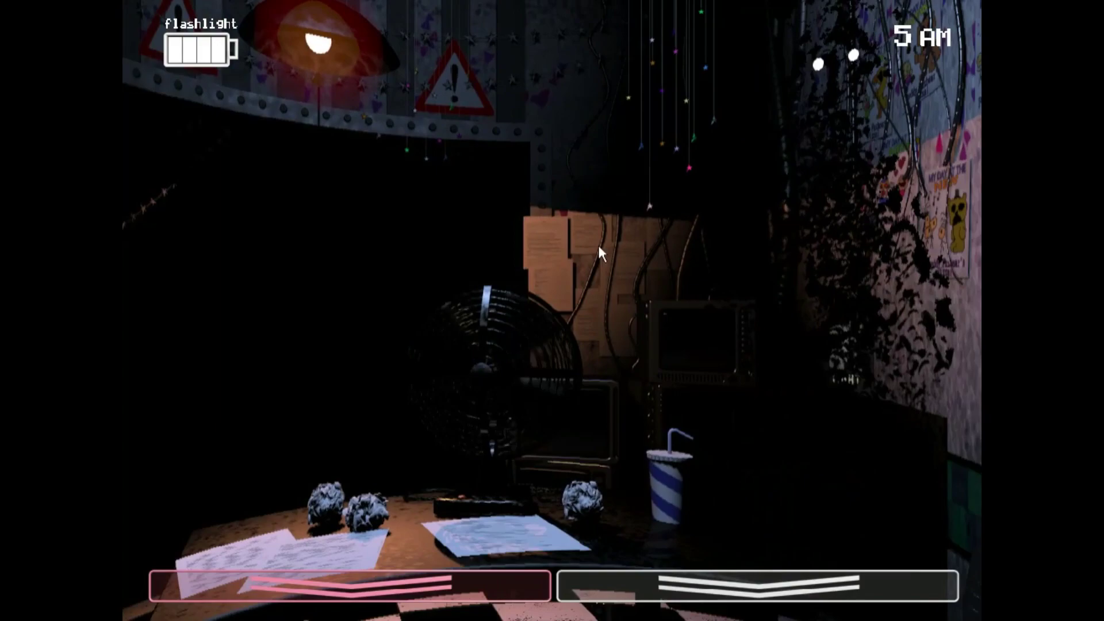
key("ctrl")
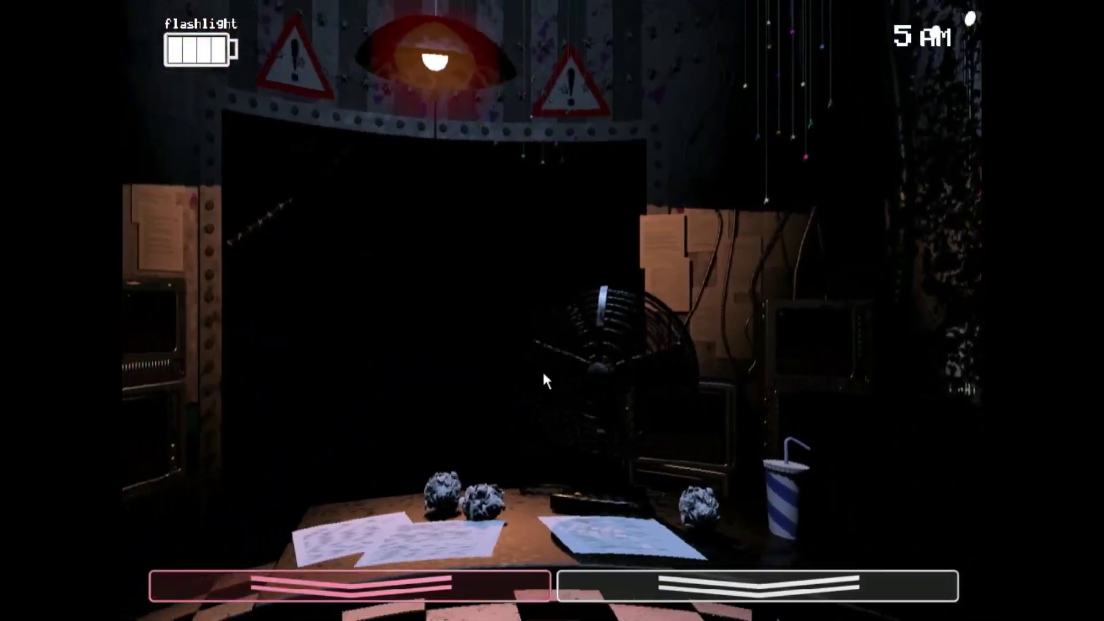
key("ctrl")
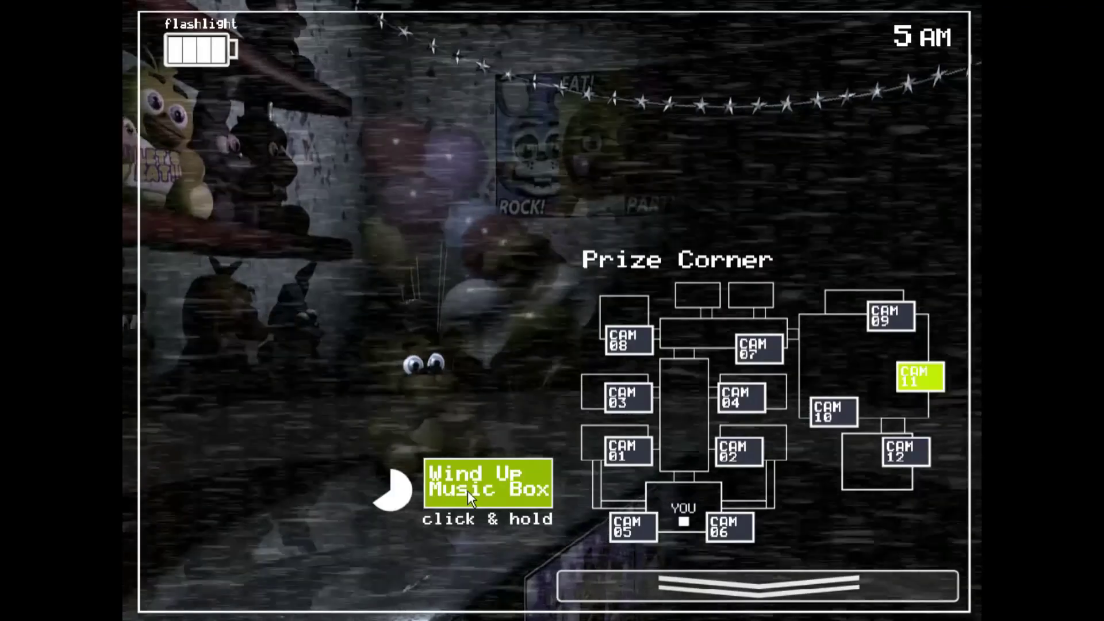
left_click(757, 585)
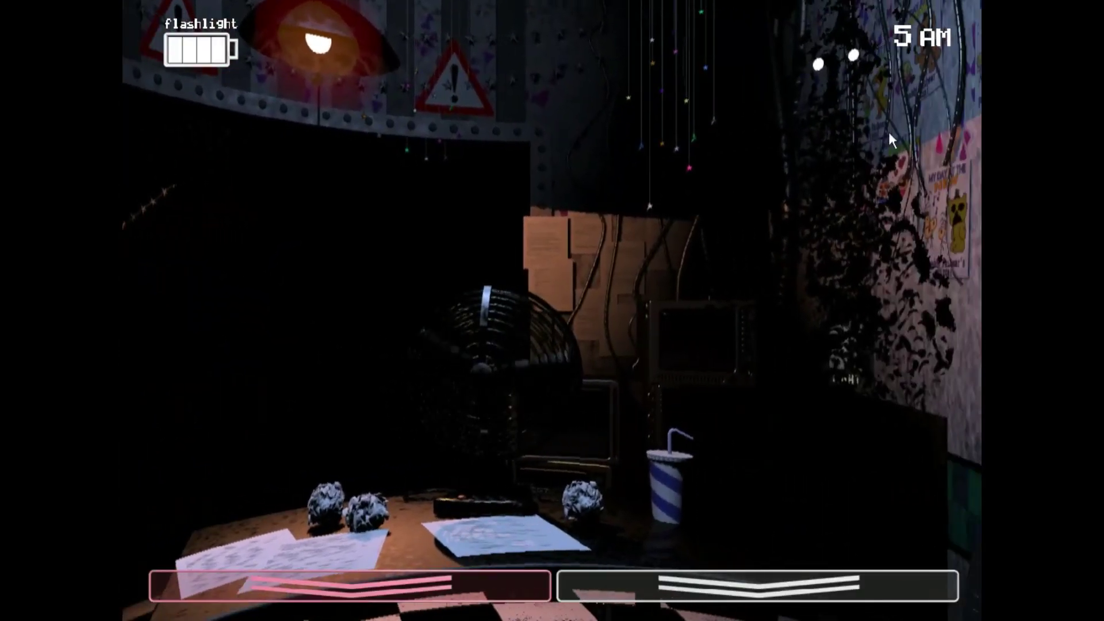